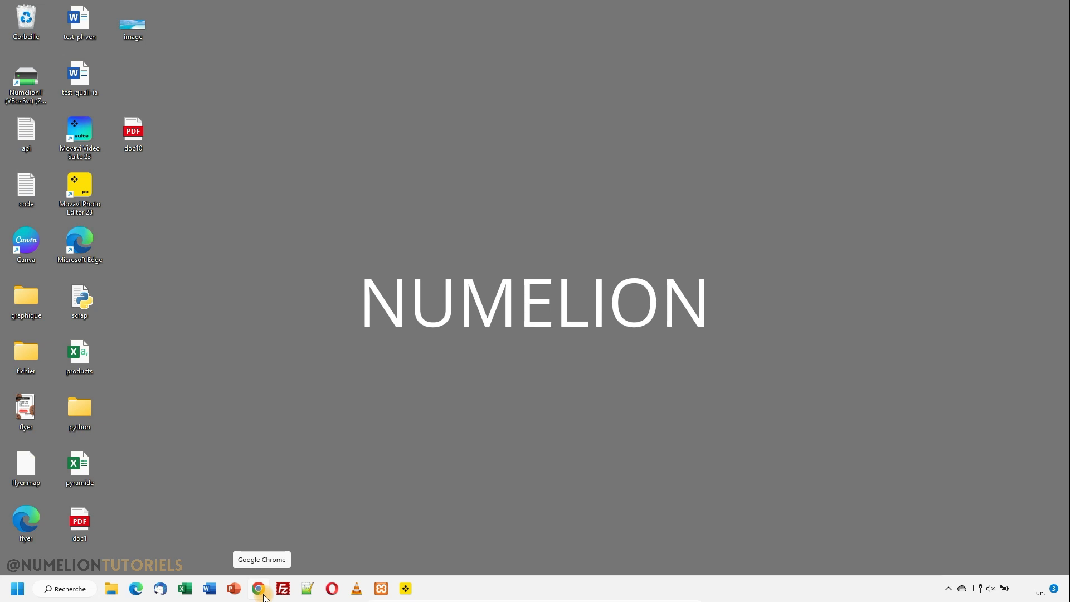
Launch Google Chrome and open the desktop file doc1.pdf in it
click(259, 588)
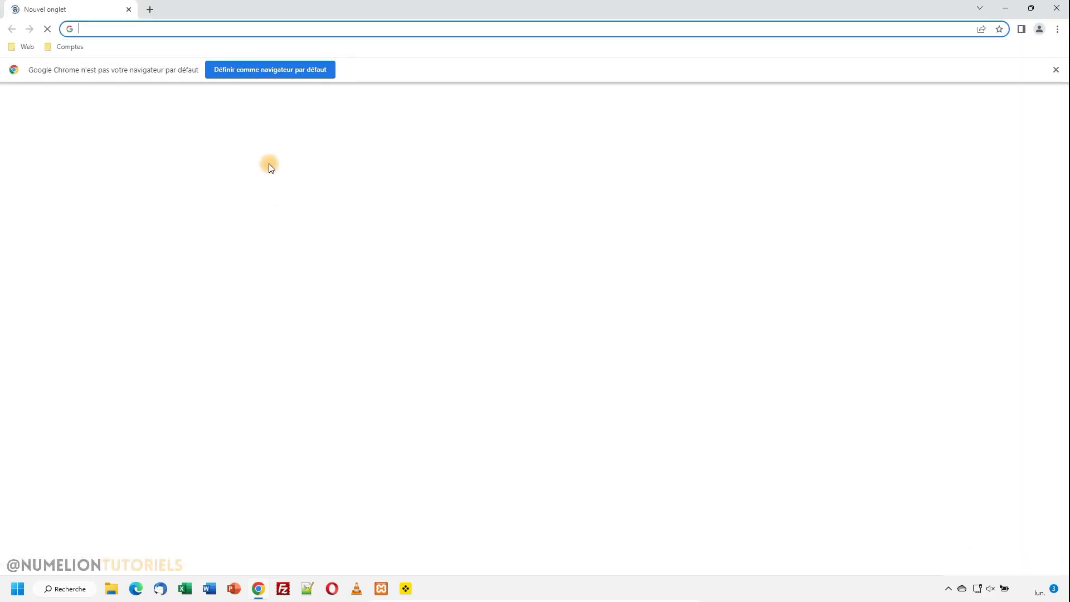
double_click(272, 6)
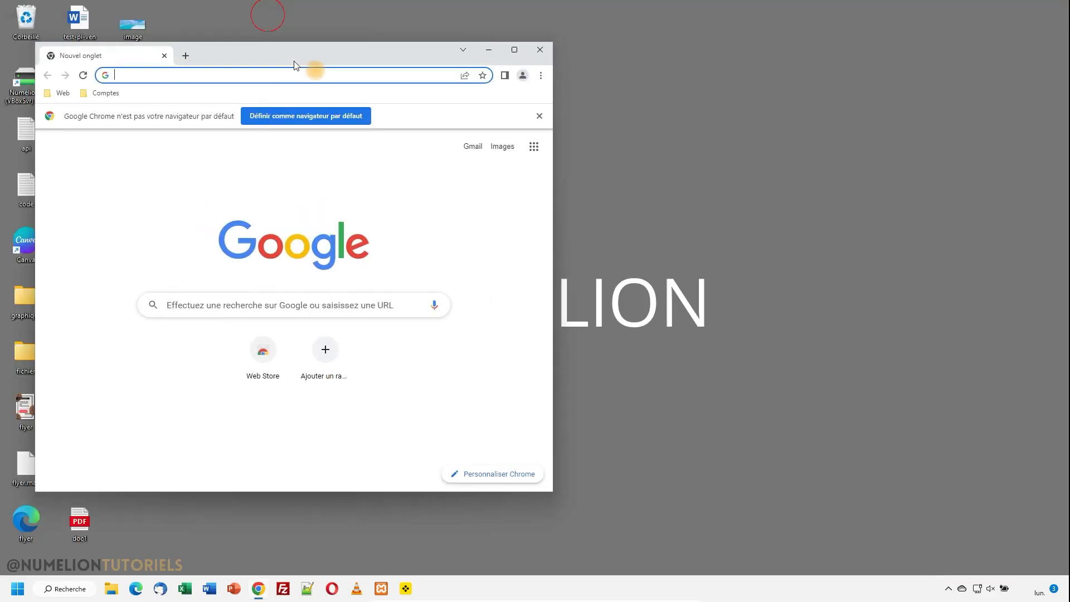
drag(89, 519, 393, 196)
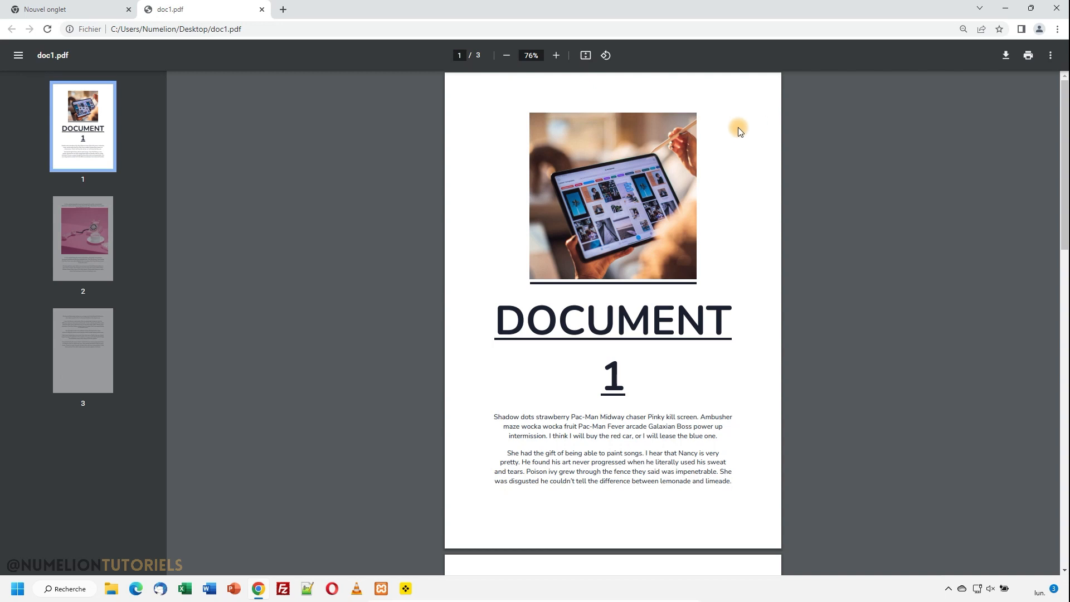
Start printing doc1.pdf with "Enregistrer au format PDF" as the destination
click(1028, 55)
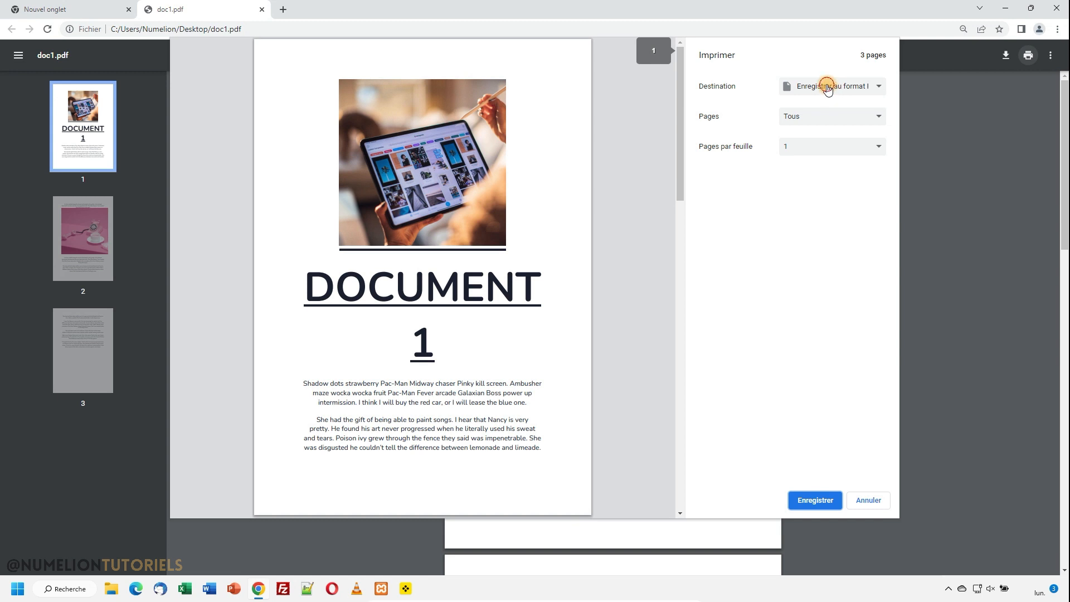
click(827, 87)
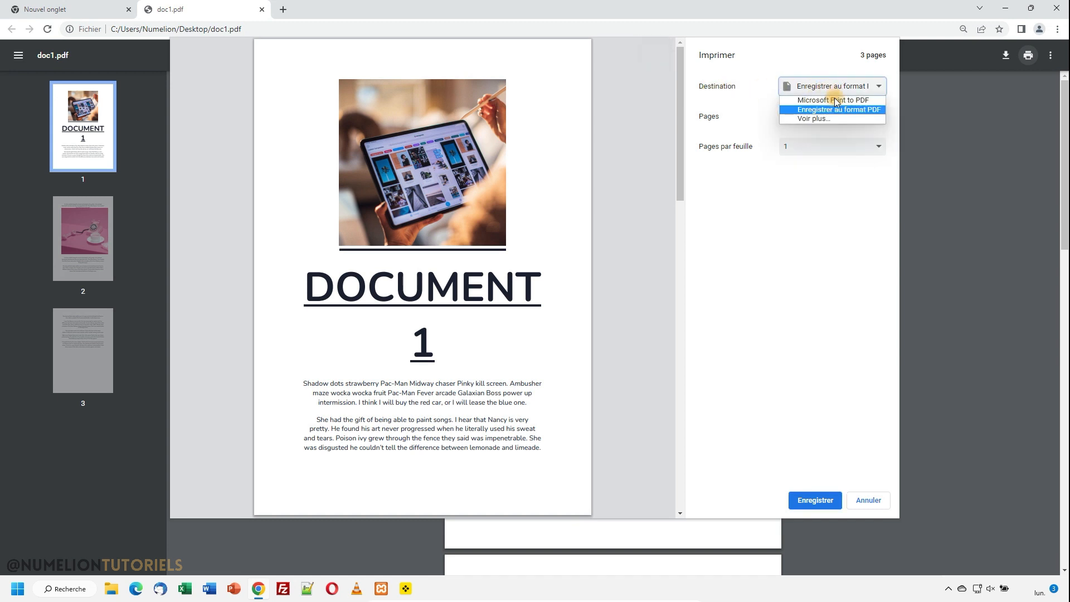
click(816, 109)
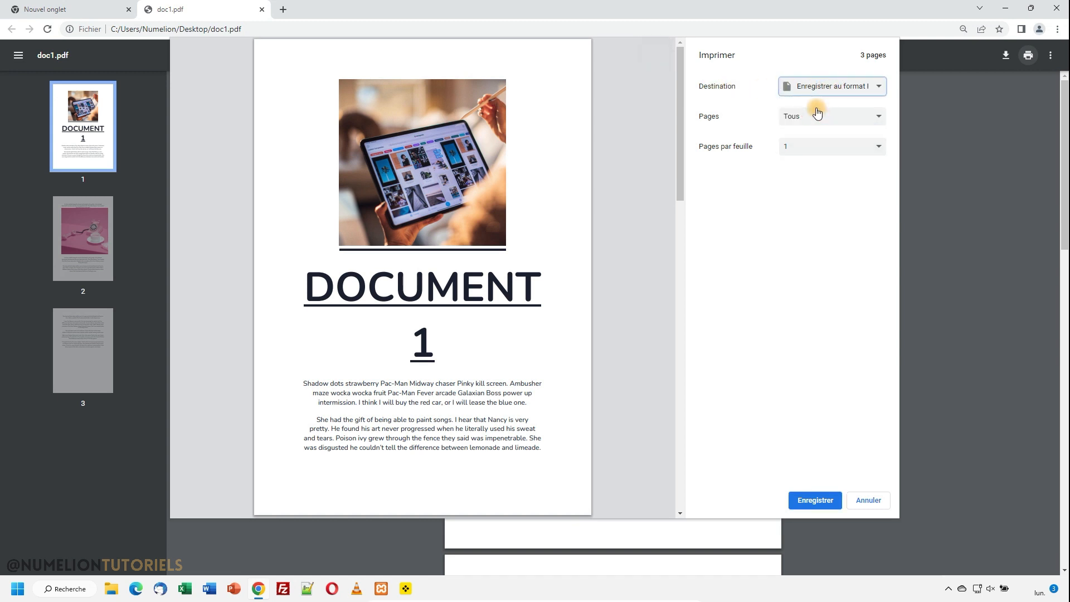
click(805, 87)
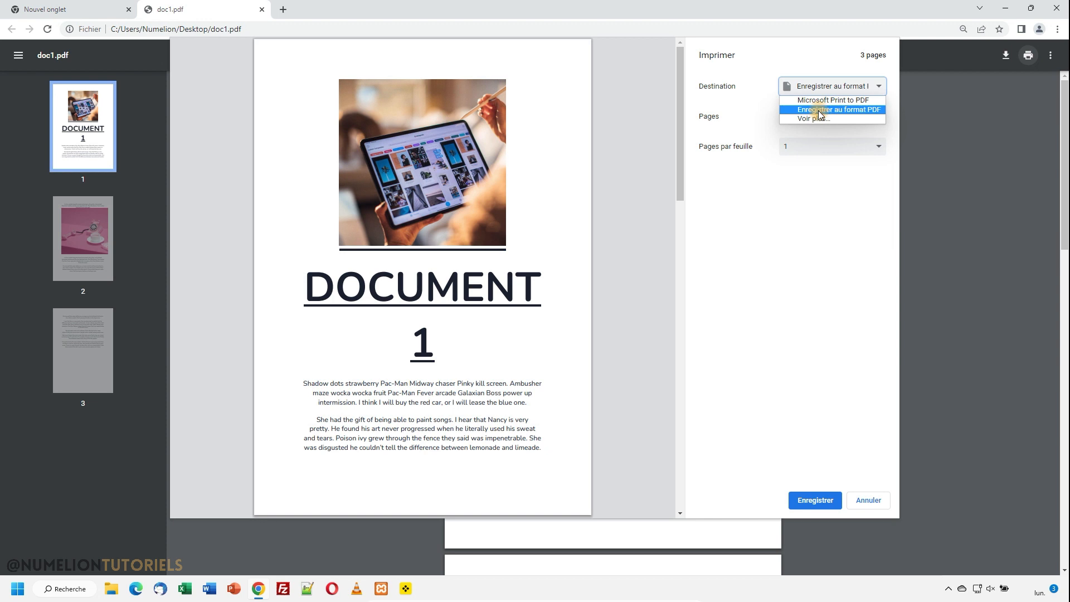
click(820, 114)
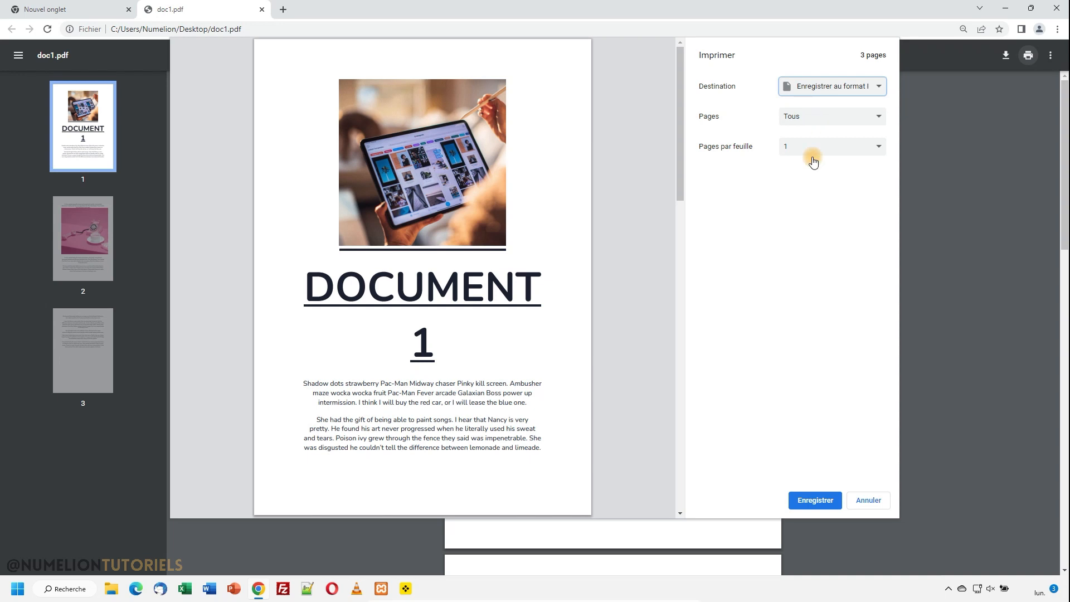
Restrict the printed pages to a custom selection of 1,3, leaving out page 2
click(815, 121)
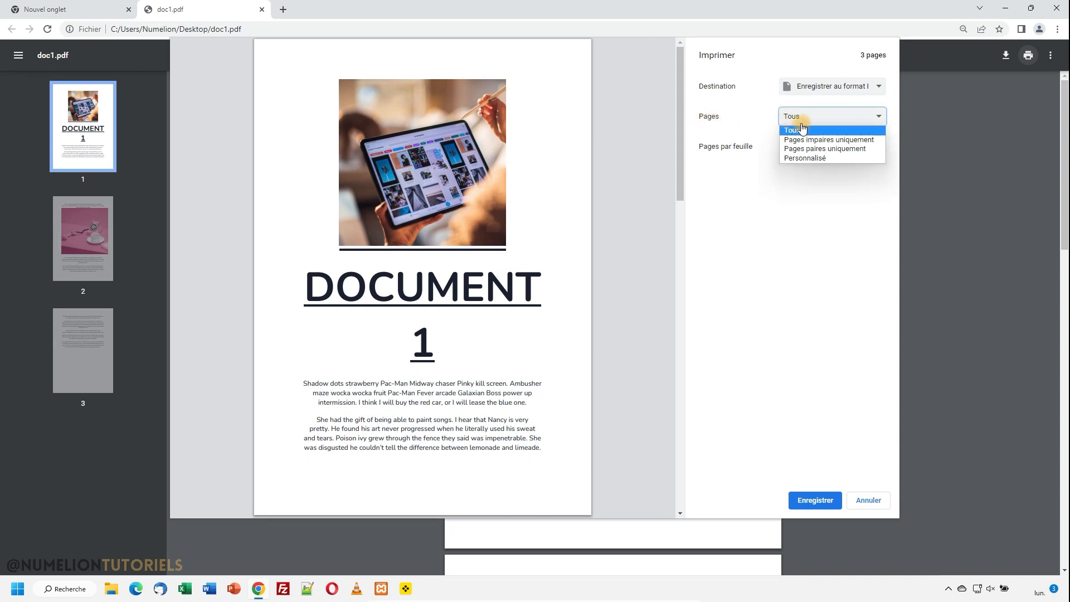
click(801, 158)
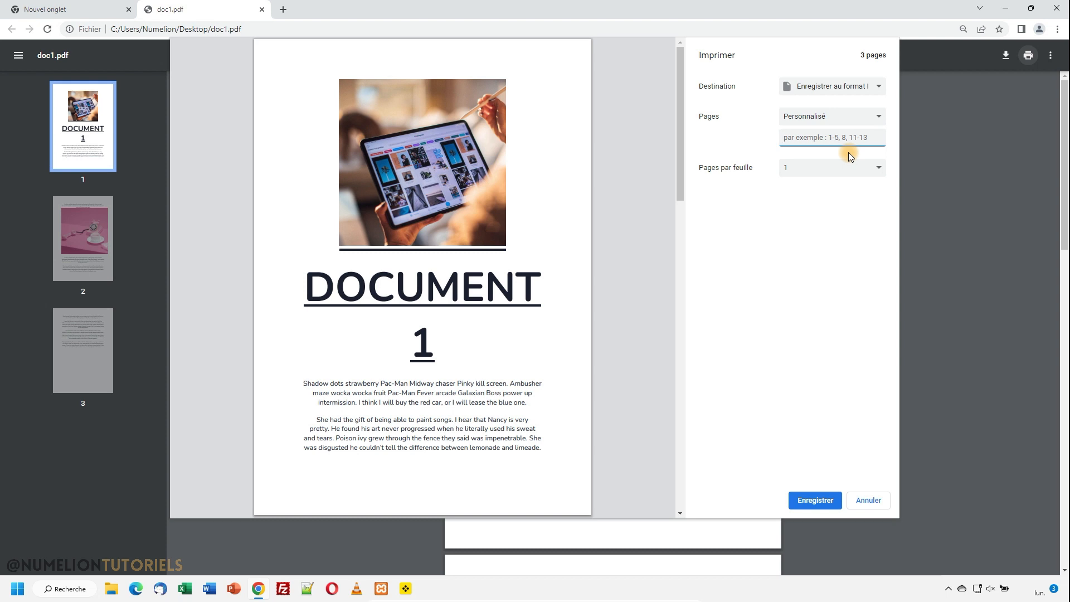
text(1,)
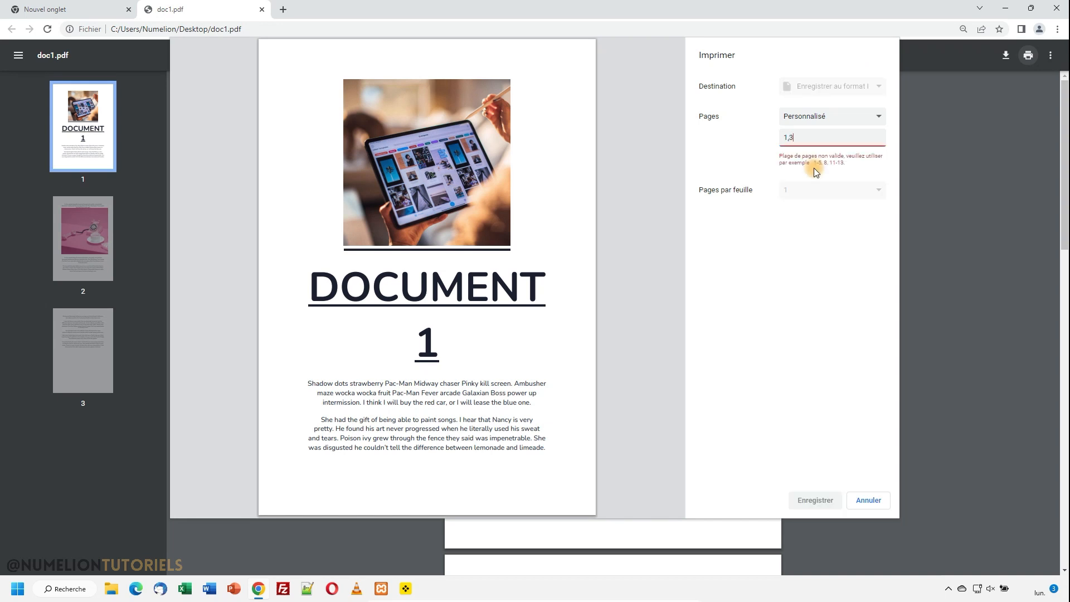
text(3)
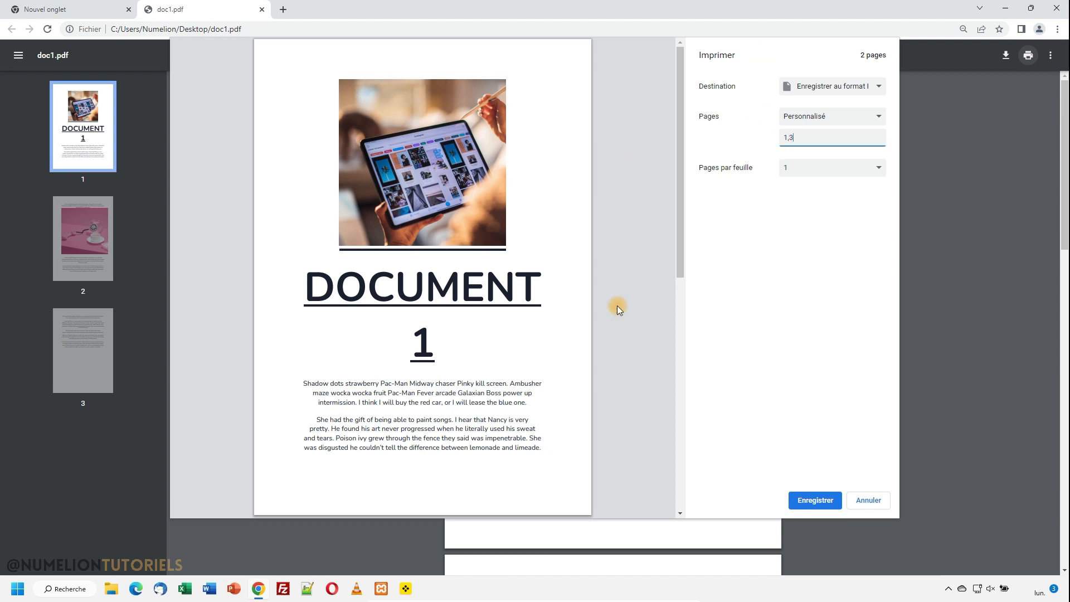
Save the selected pages on the desktop as a PDF named doc1-n
click(816, 500)
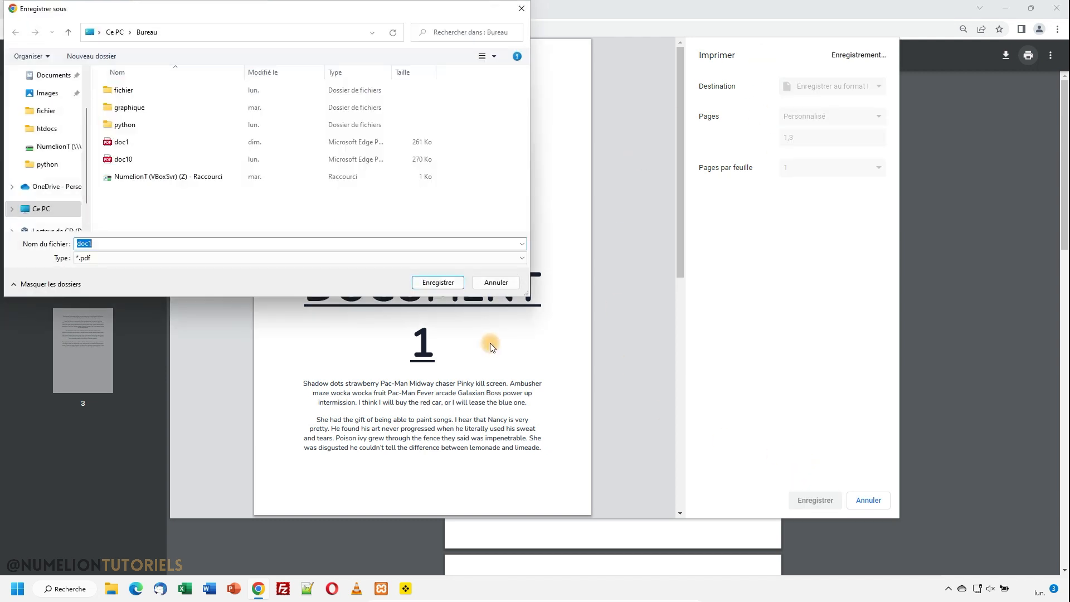
click(100, 244)
text(-n)
click(427, 286)
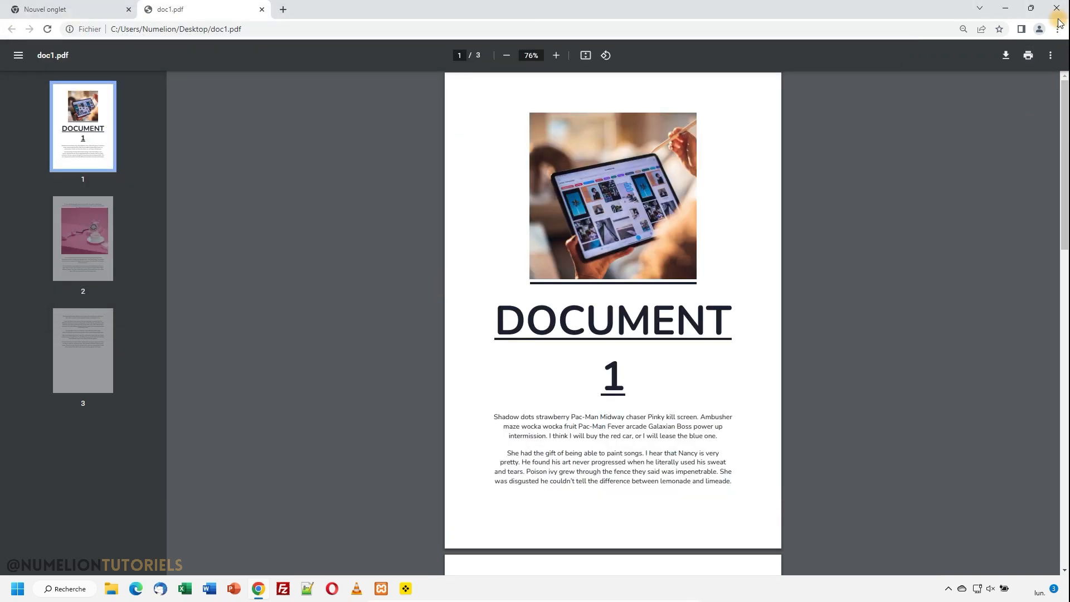
Minimize Chrome, open doc1-n from the desktop to check its pages, and close it
click(1005, 8)
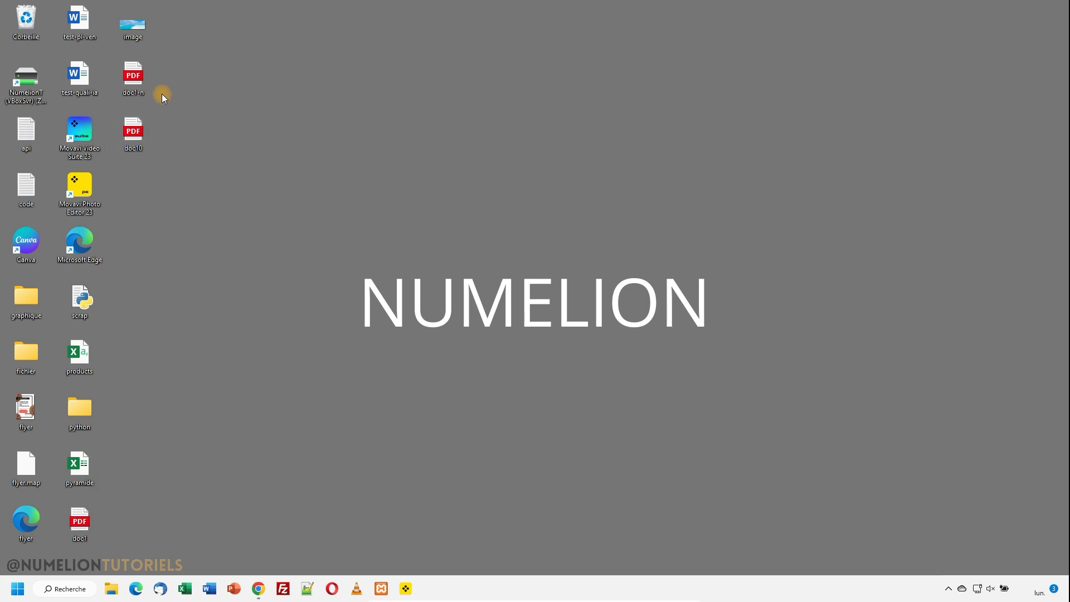
double_click(143, 82)
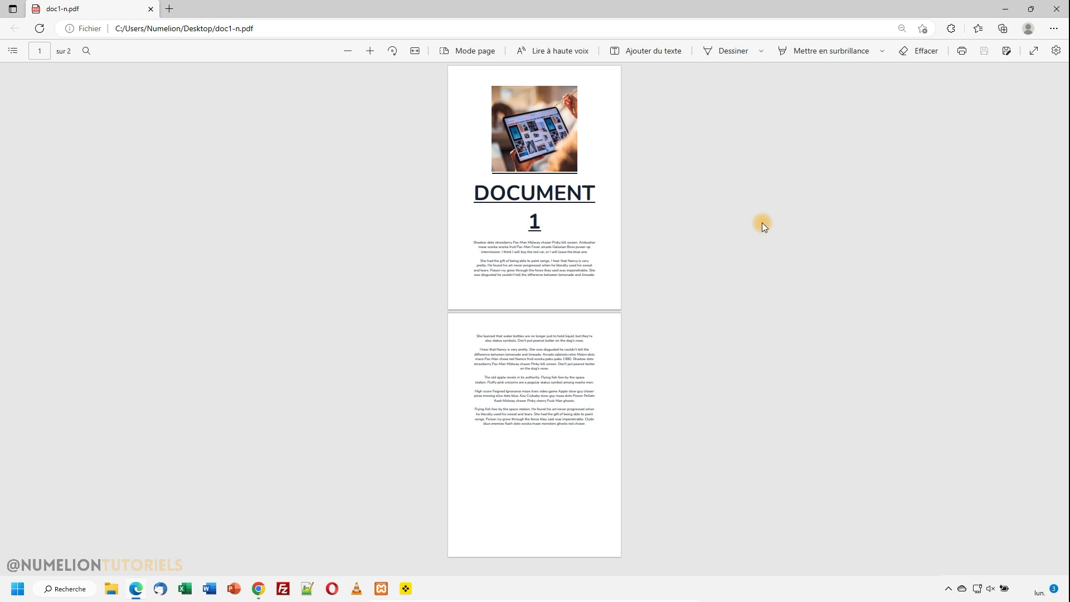
click(1059, 14)
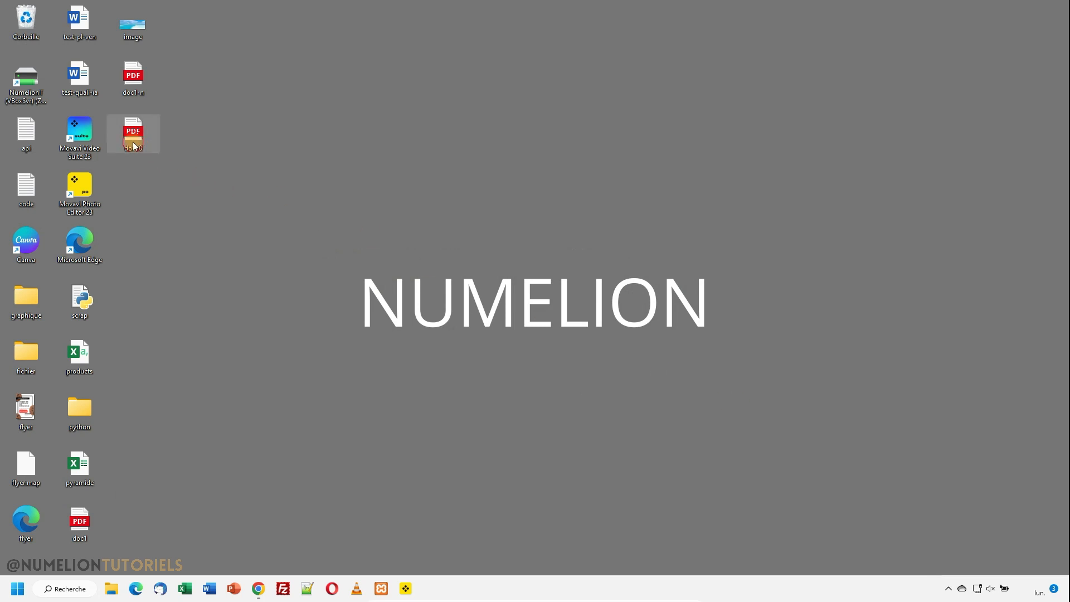
Open the desktop file doc10.pdf in the Chrome window and maximize the window
drag(133, 141, 258, 588)
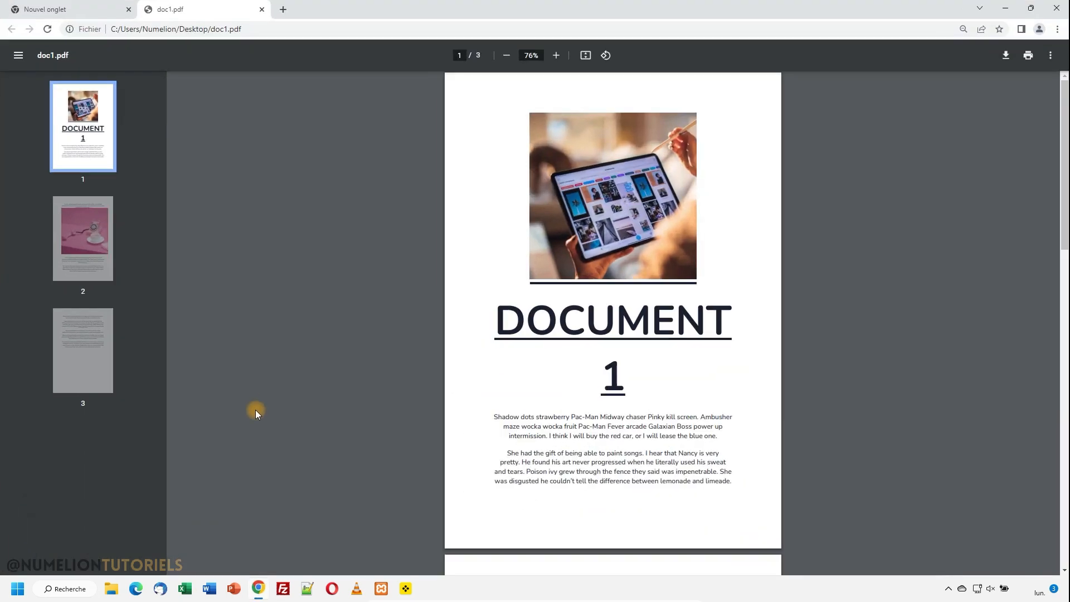
drag(427, 11, 519, 56)
click(516, 66)
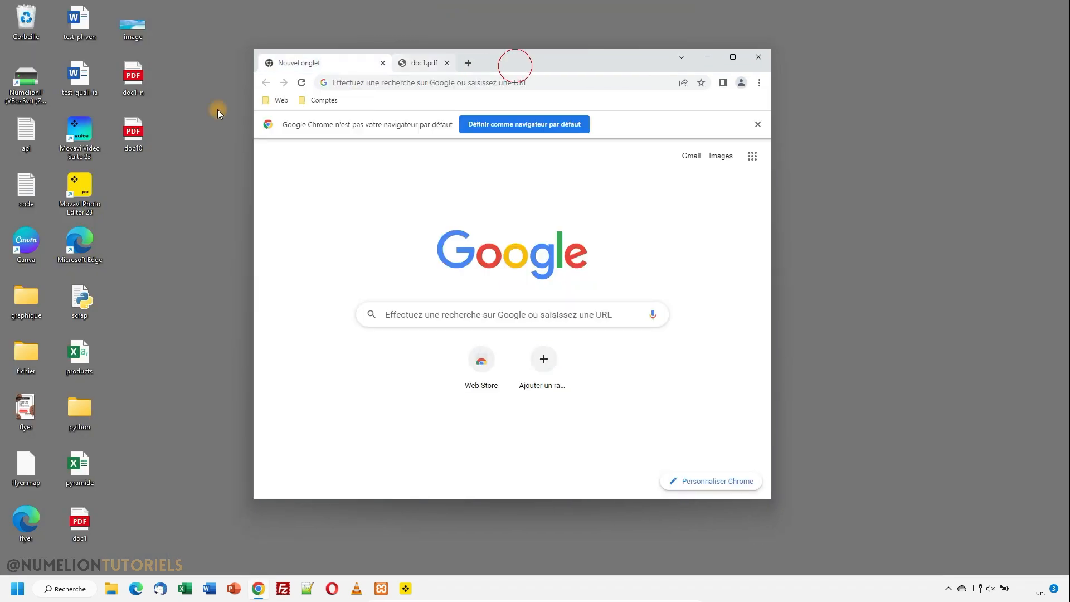
drag(133, 135, 458, 232)
click(734, 57)
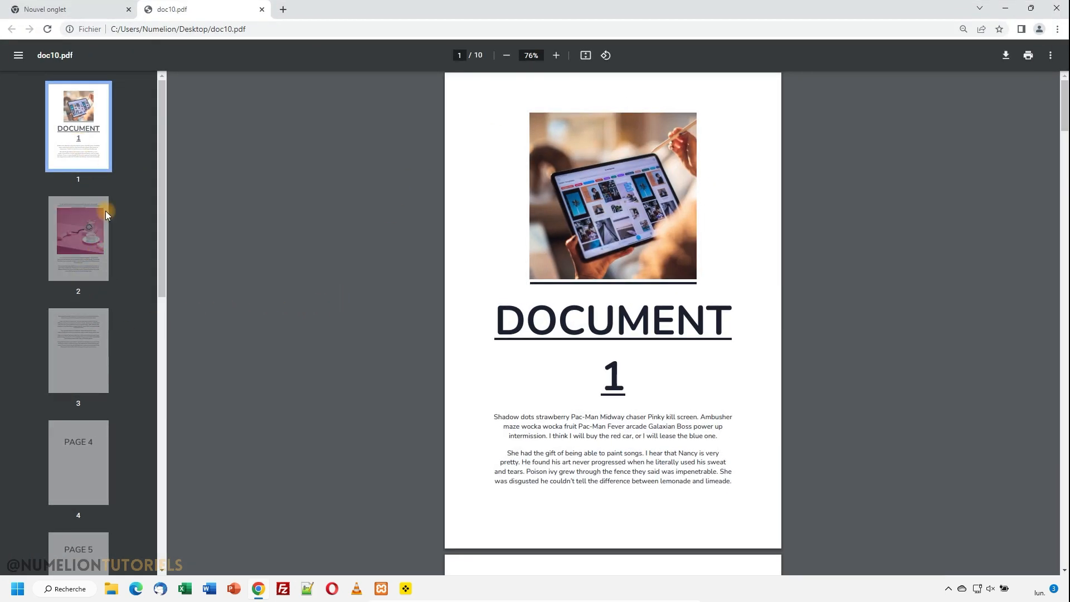
Review the page thumbnails of doc10.pdf and start printing it with "Enregistrer au format PDF" as the destination
scroll(75, 356, down, 3)
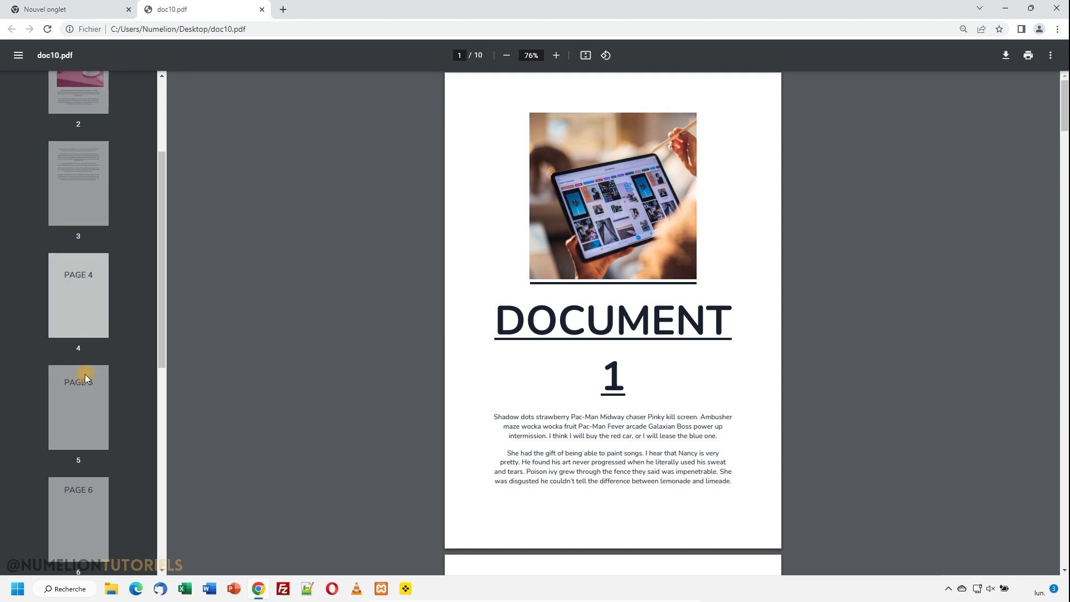
scroll(85, 377, down, 8)
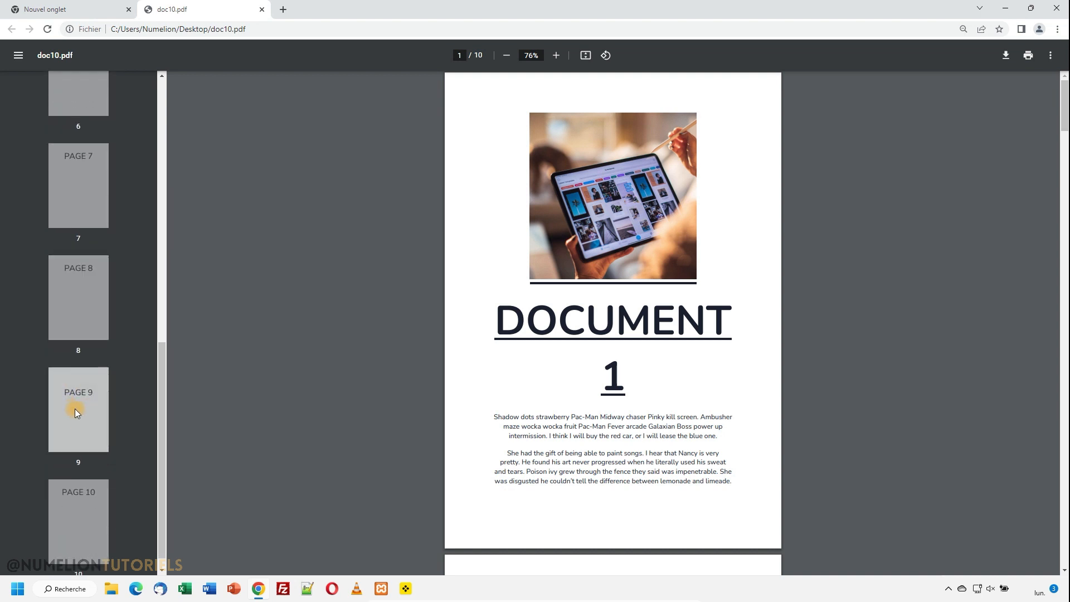
scroll(86, 367, up, 10)
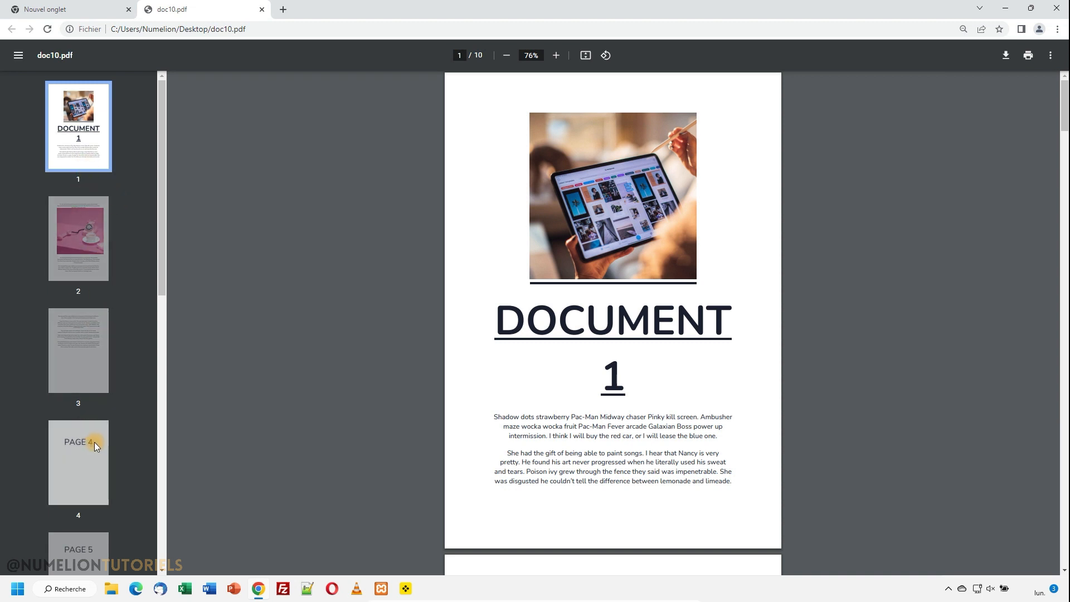
scroll(95, 443, down, 3)
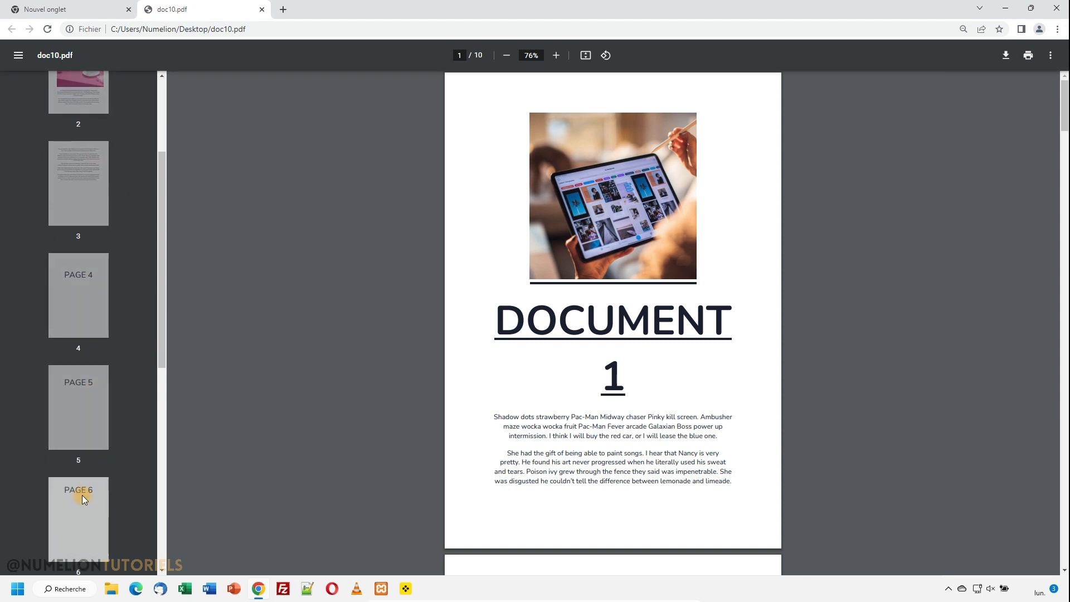
scroll(82, 505, up, 3)
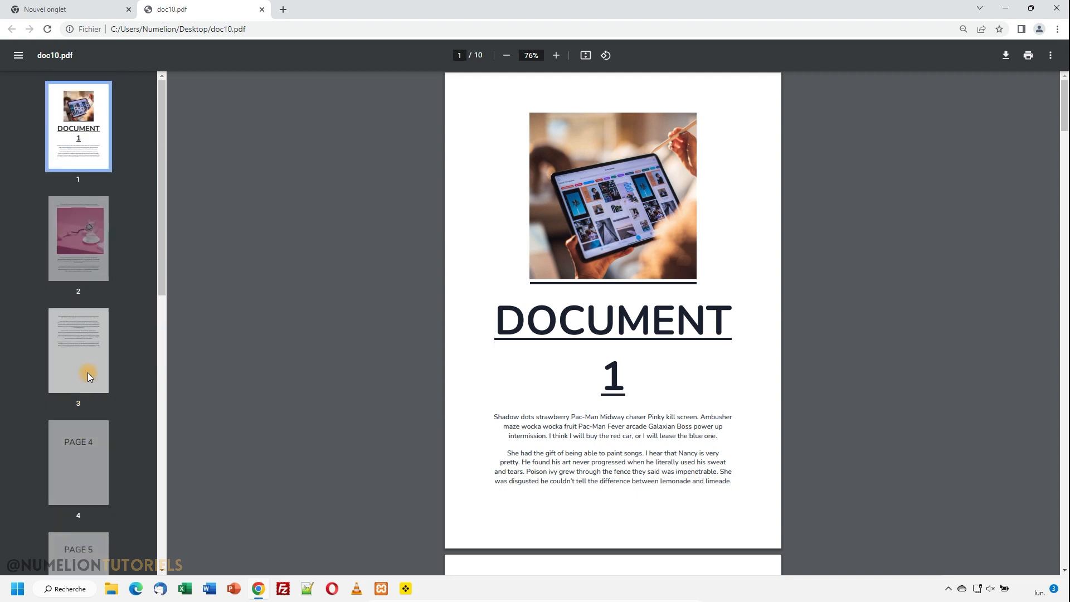
click(1028, 55)
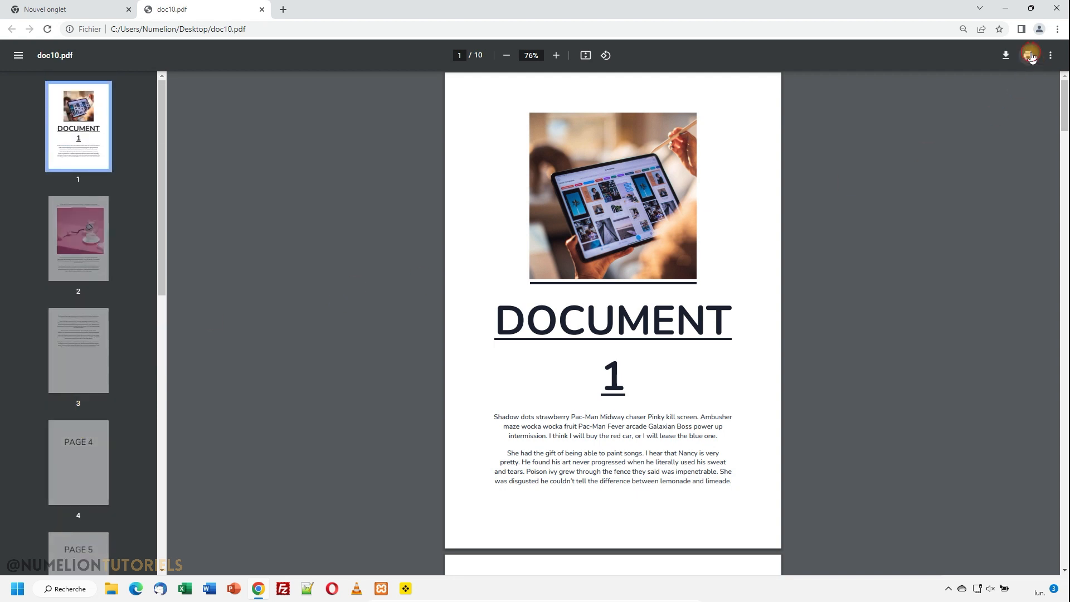
click(830, 90)
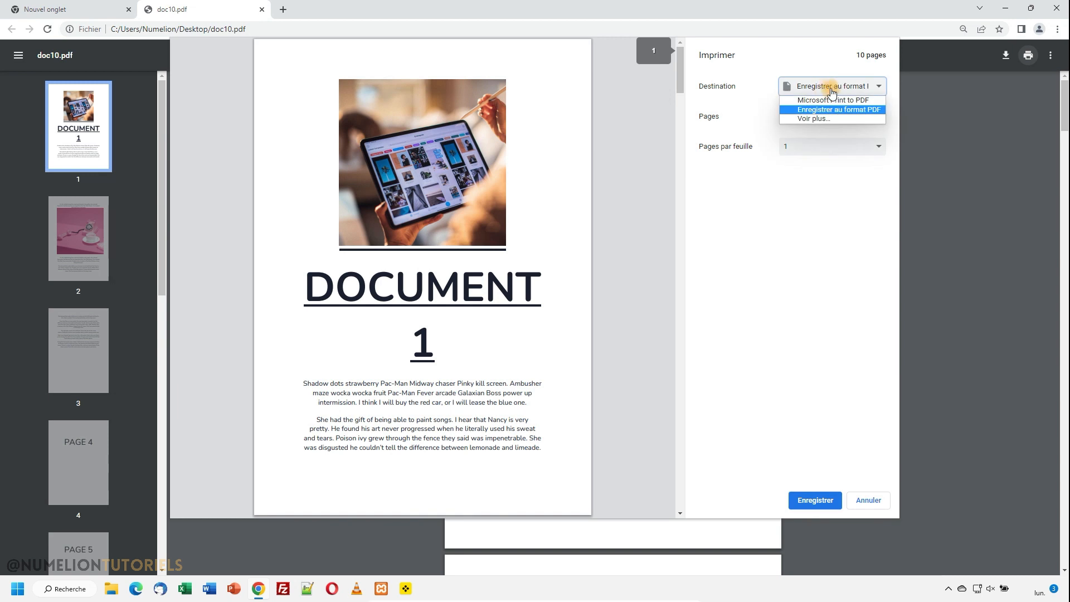
click(824, 107)
Restrict the printed pages to a custom selection of 1-3,5,7-10, leaving out pages 4 and 6
click(786, 114)
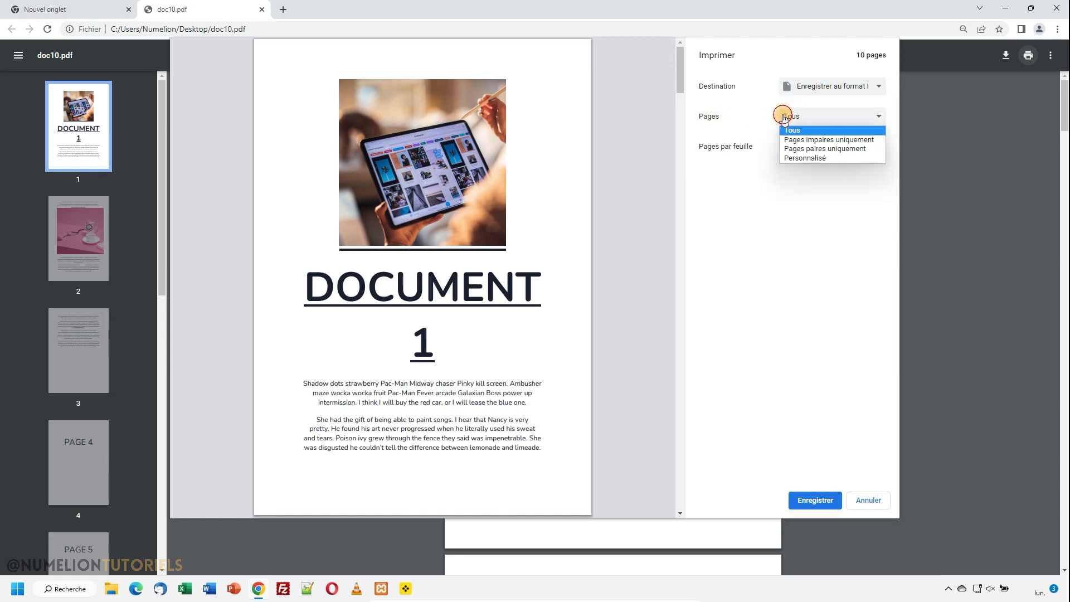
click(798, 158)
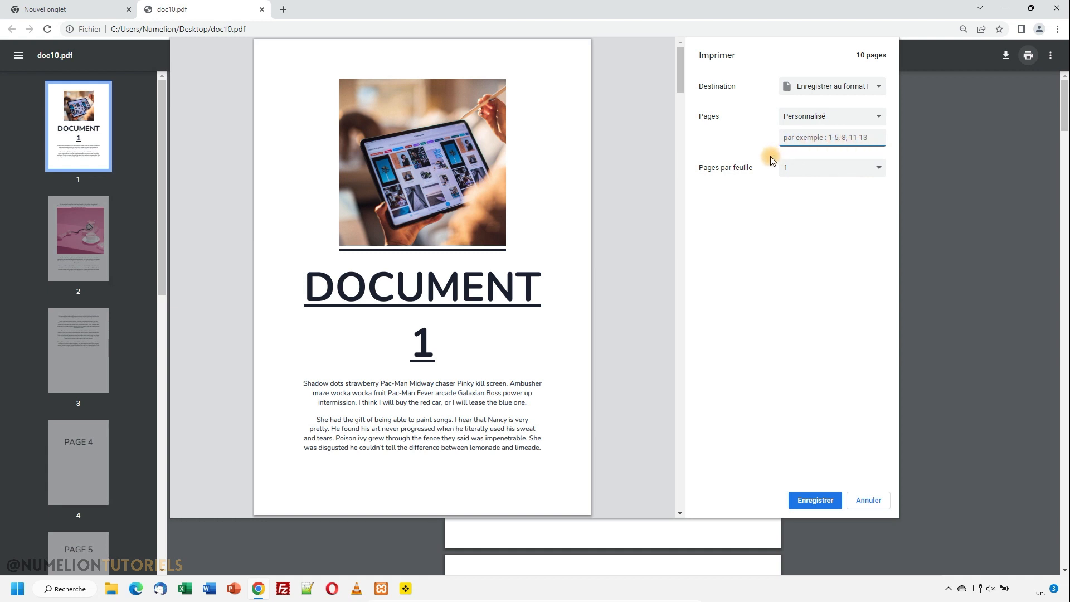
text(1-3)
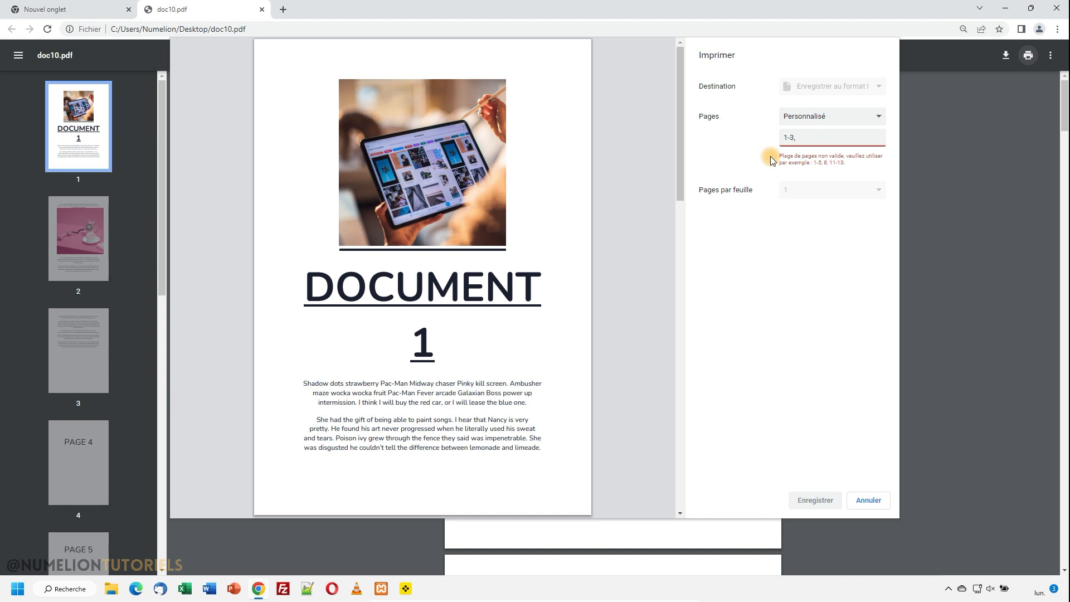
text(,5)
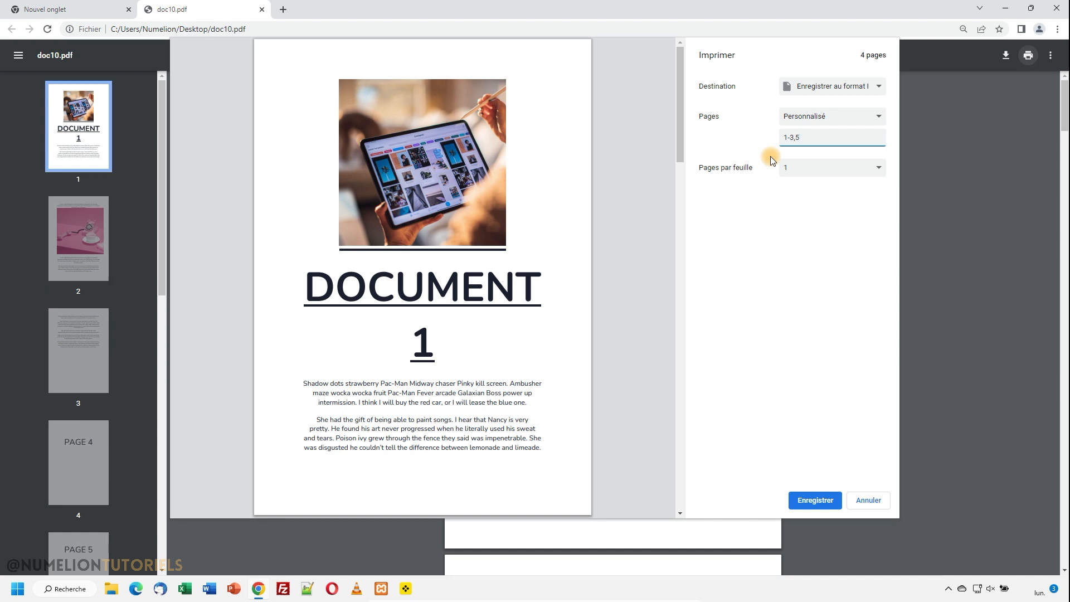
text(,)
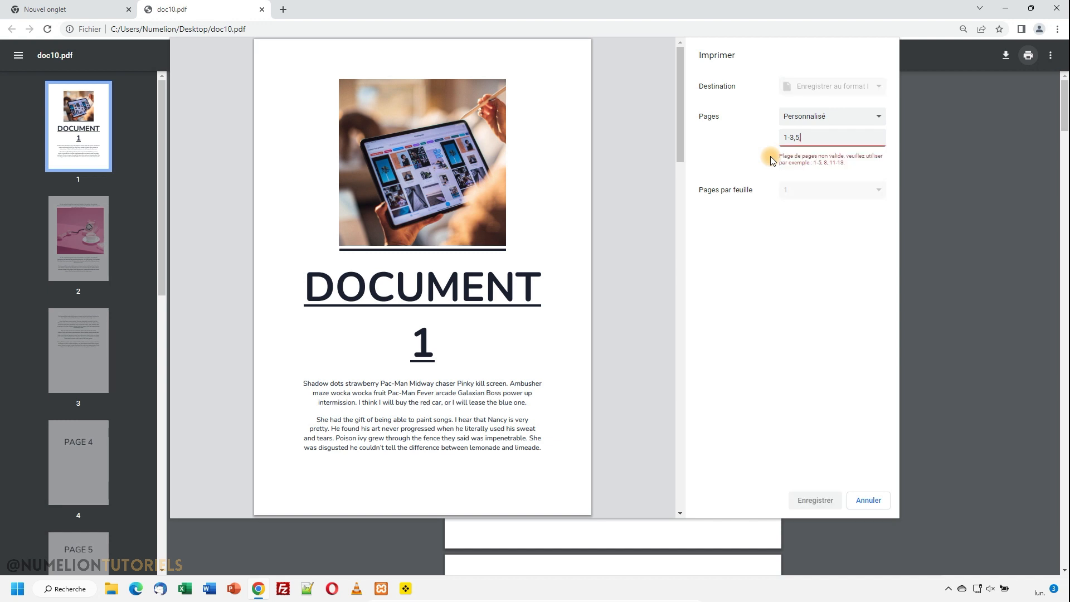
text(7)
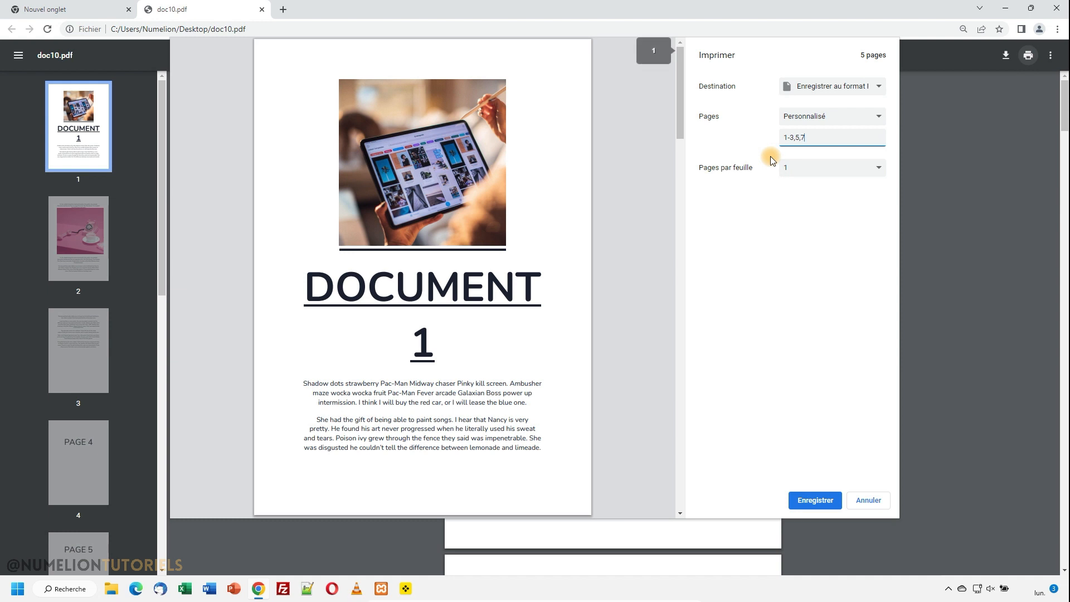
text(-10)
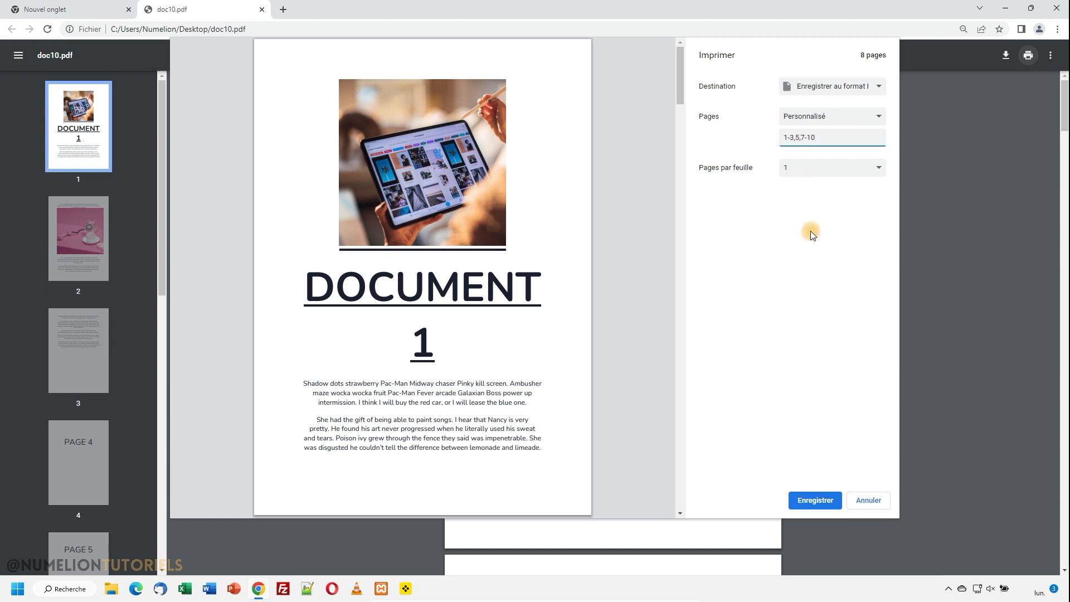
Save the selected pages on the desktop as a PDF named doc10-n
click(806, 500)
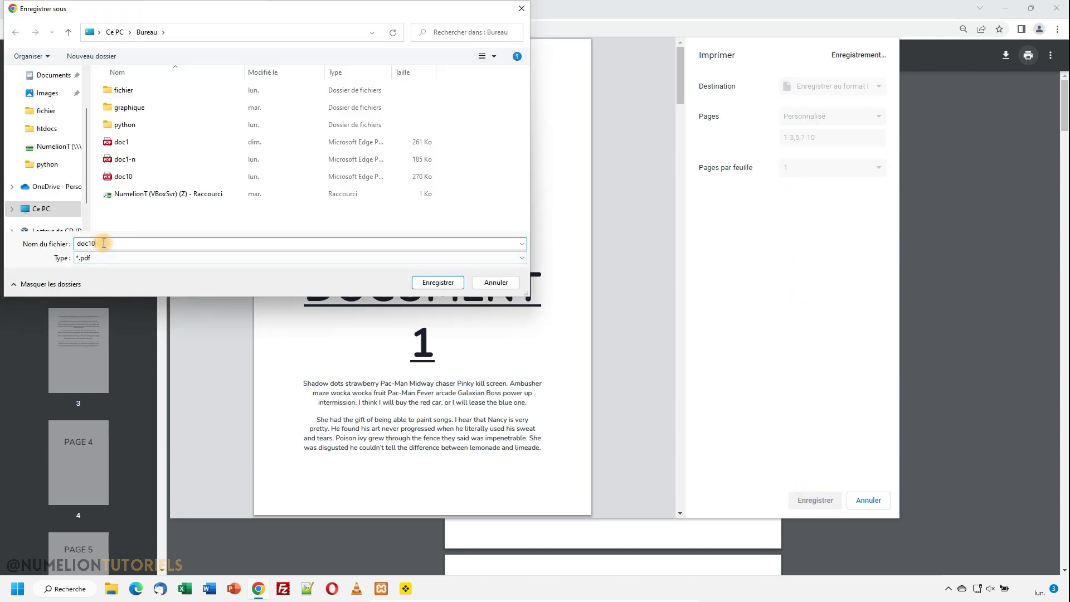
text(-n)
click(442, 282)
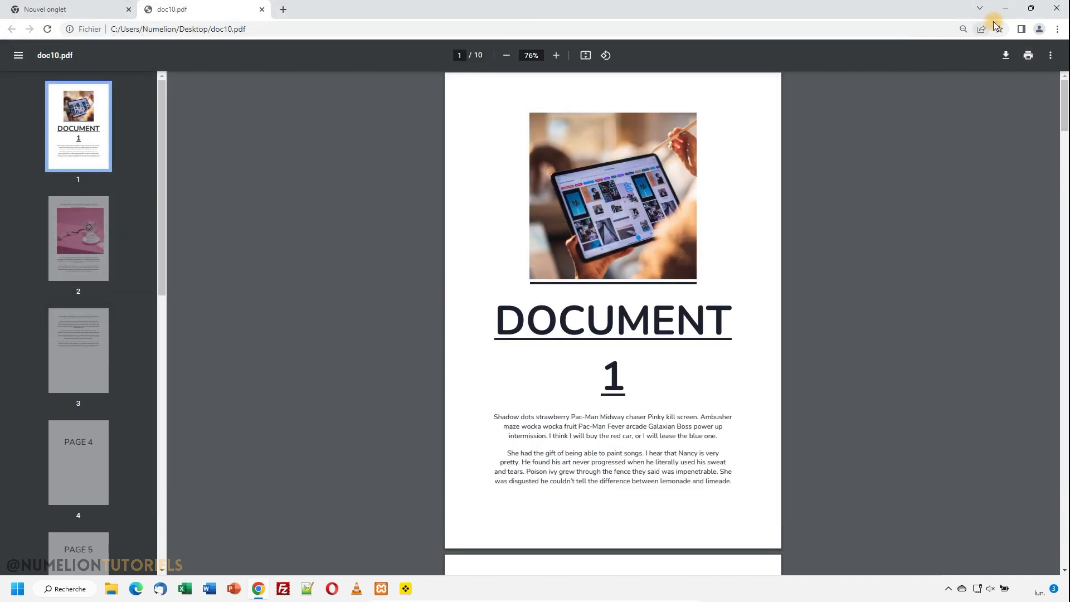
Minimize Chrome and open doc10-n from the desktop to check its pages
click(1006, 9)
double_click(159, 208)
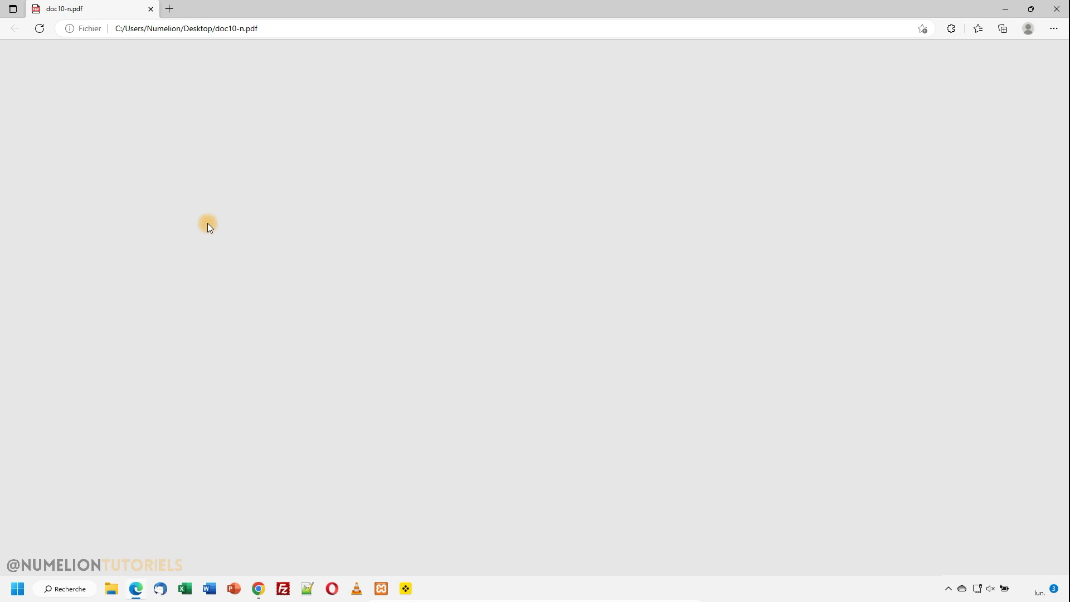